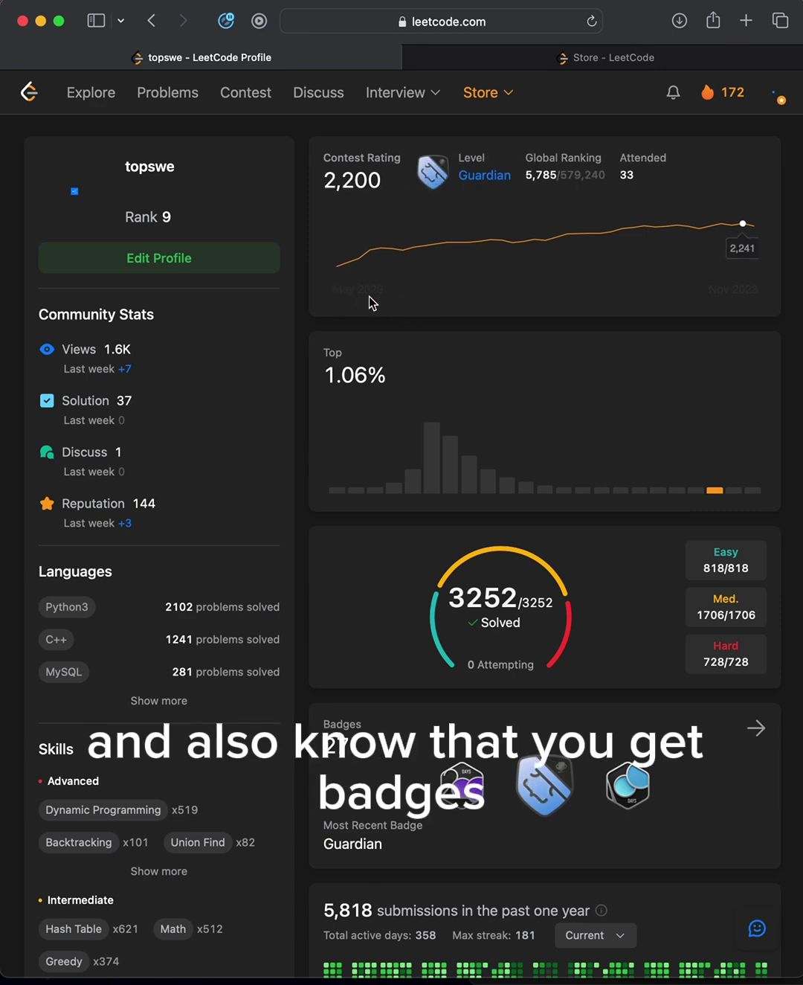
scroll(414, 515, down, 1)
scroll(432, 540, down, 4)
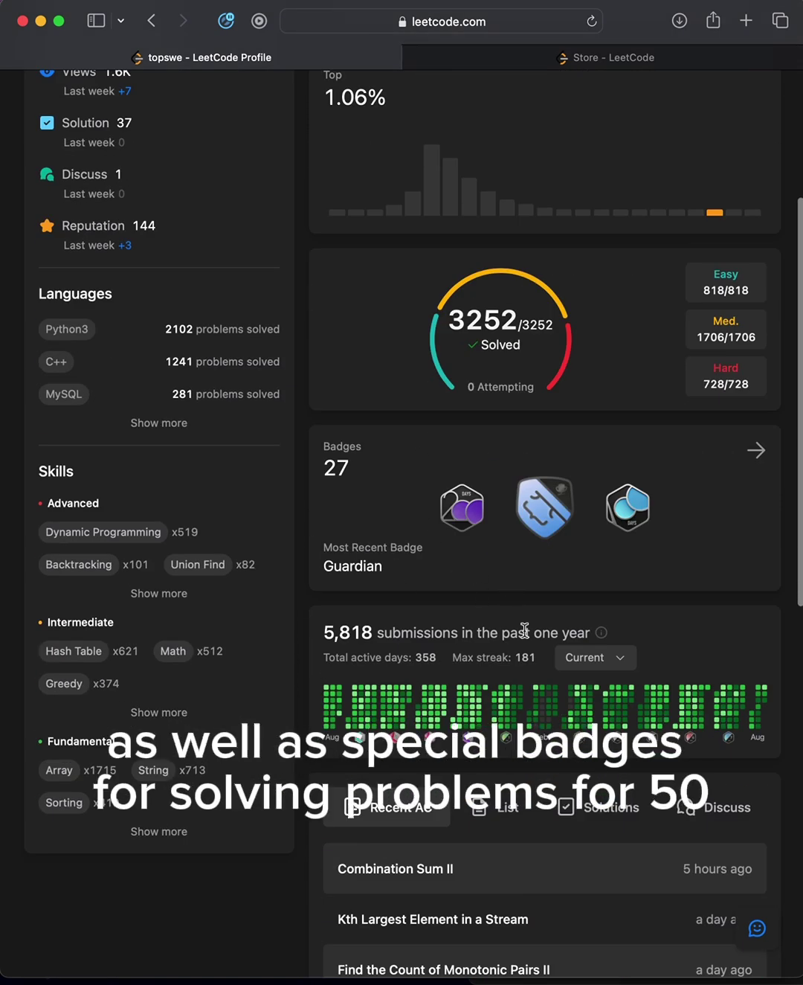
scroll(525, 630, up, 5)
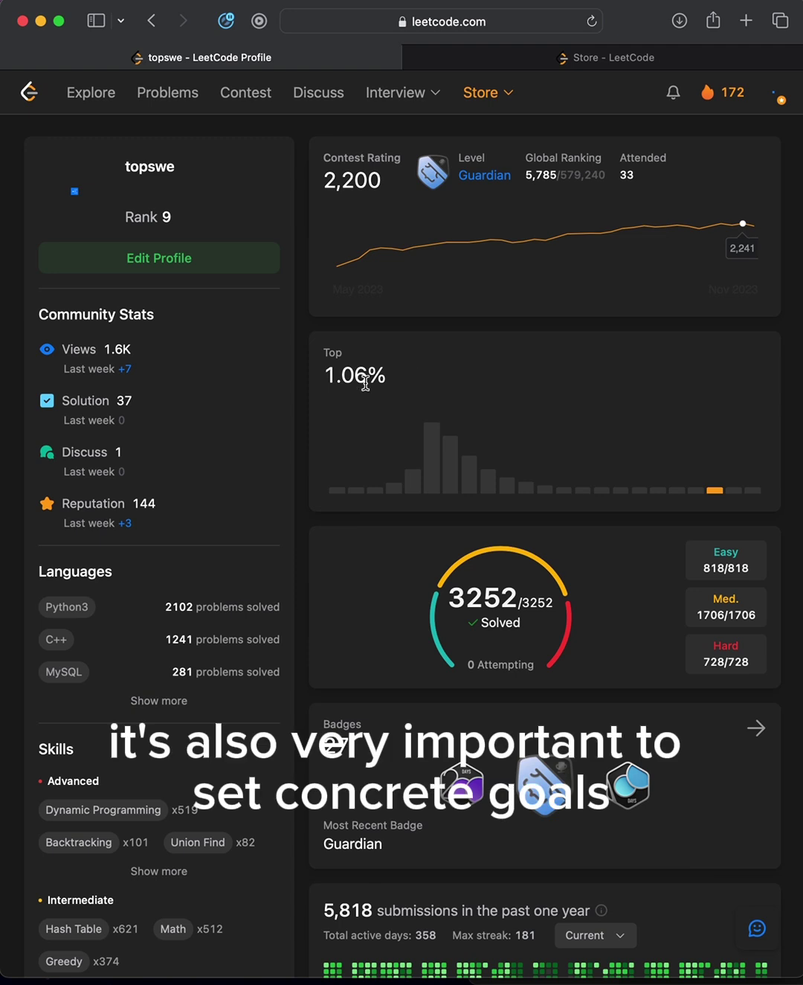
mouse_move(394, 487)
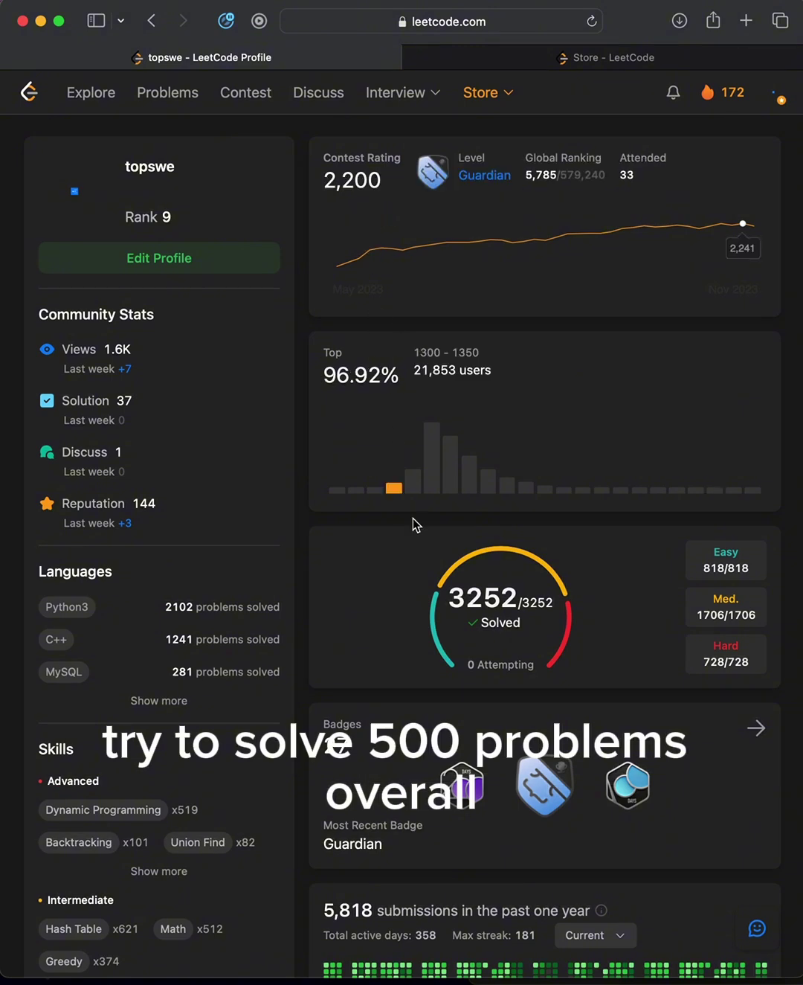
scroll(584, 653, down, 5)
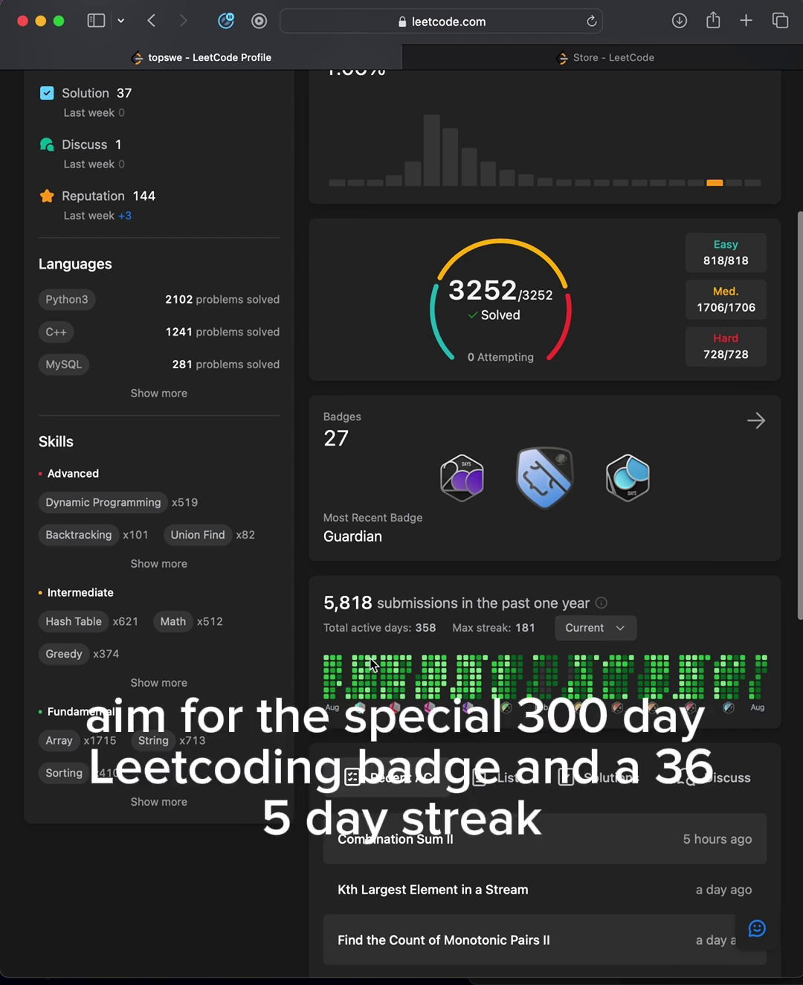
scroll(454, 522, up, 2)
scroll(450, 483, up, 5)
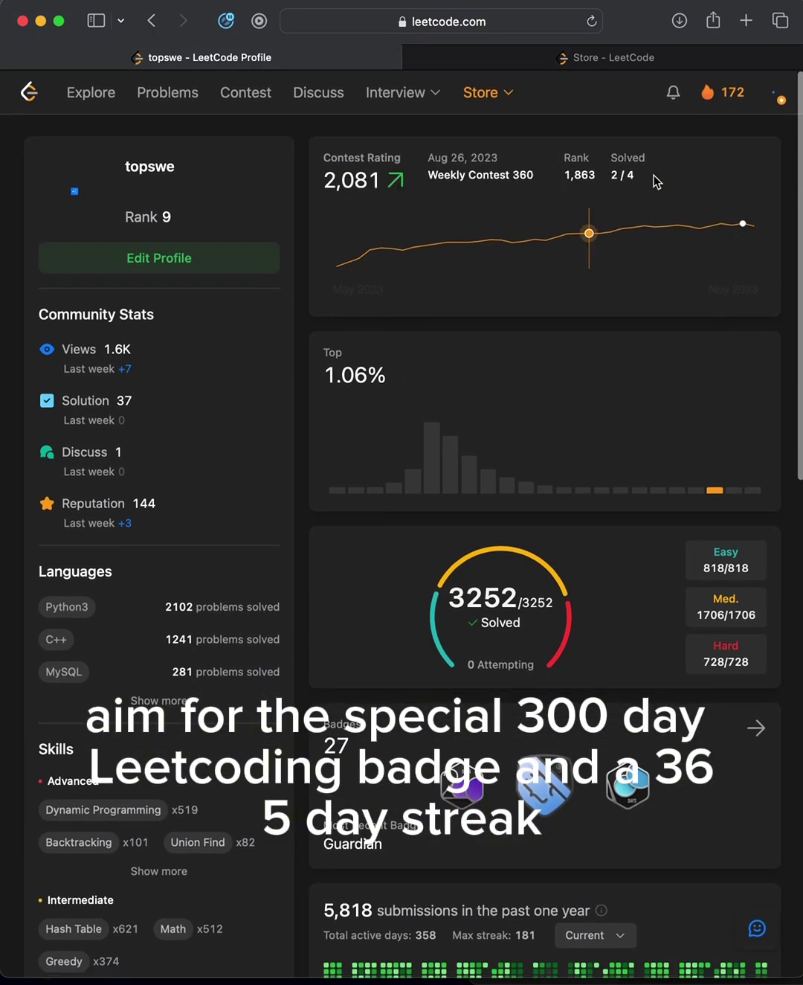